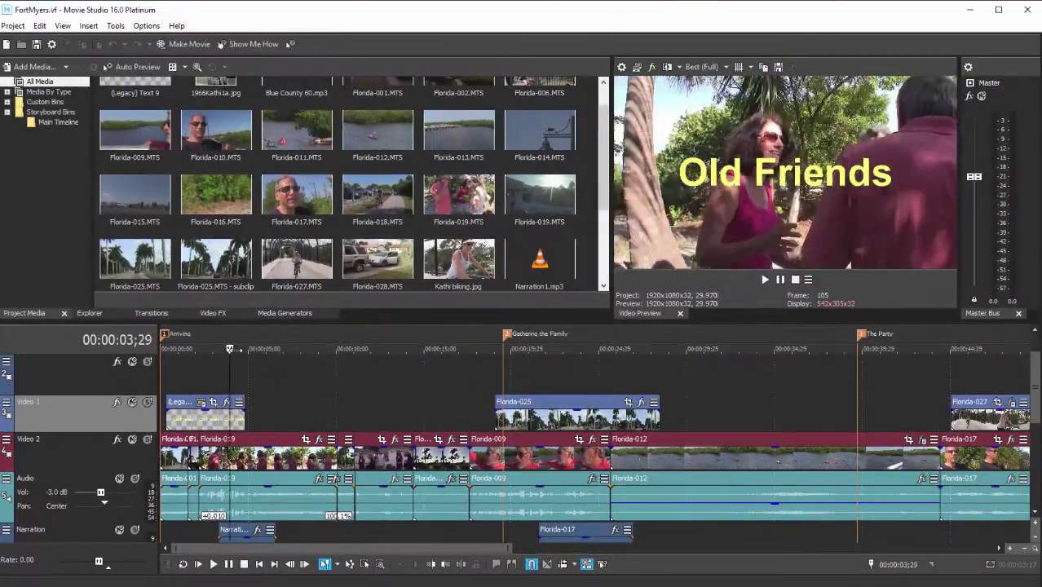
Park the playhead at about 00:00:05;09, inside the Florida-019 clip
left_click_drag(231, 349, 253, 351)
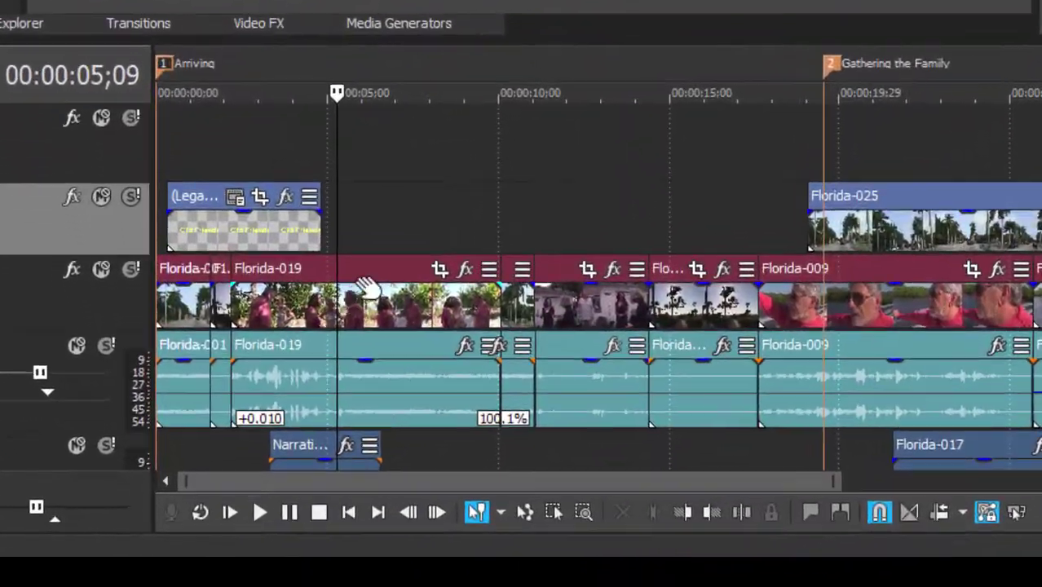
Add the VEGAS Cookie Cutter effect to Florida-019 through Event FX
left_click(463, 272)
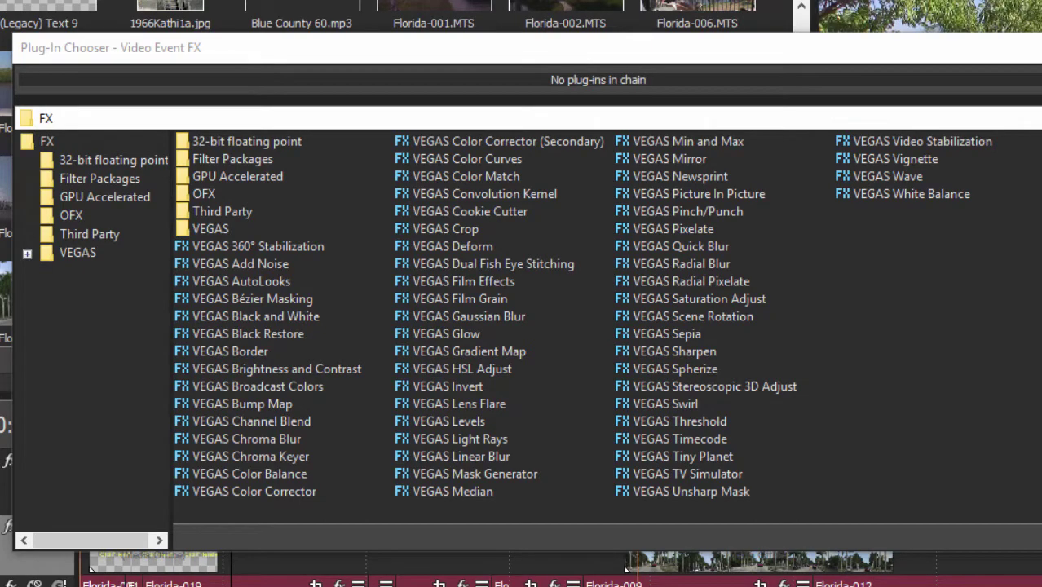
left_click(412, 212)
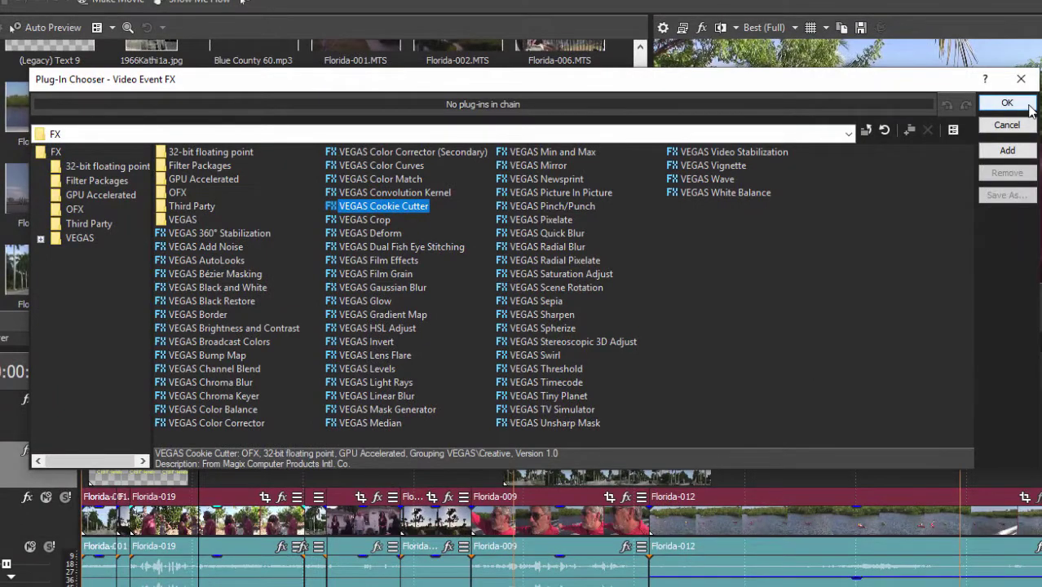
left_click(1007, 102)
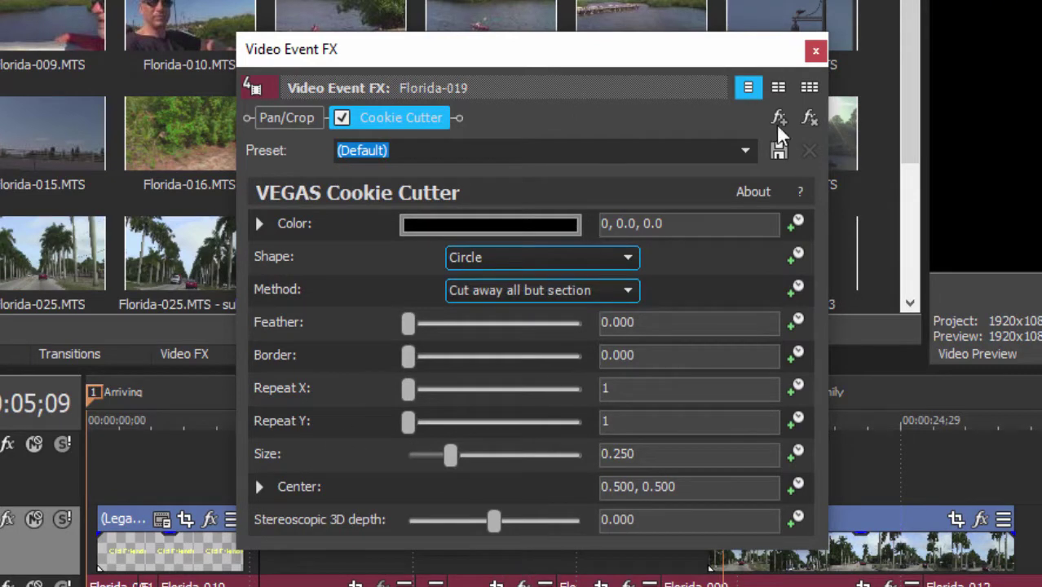
Preview the Square White Border, Diamond Blurred and Triangle Blue Border Cookie Cutter presets
left_click(743, 153)
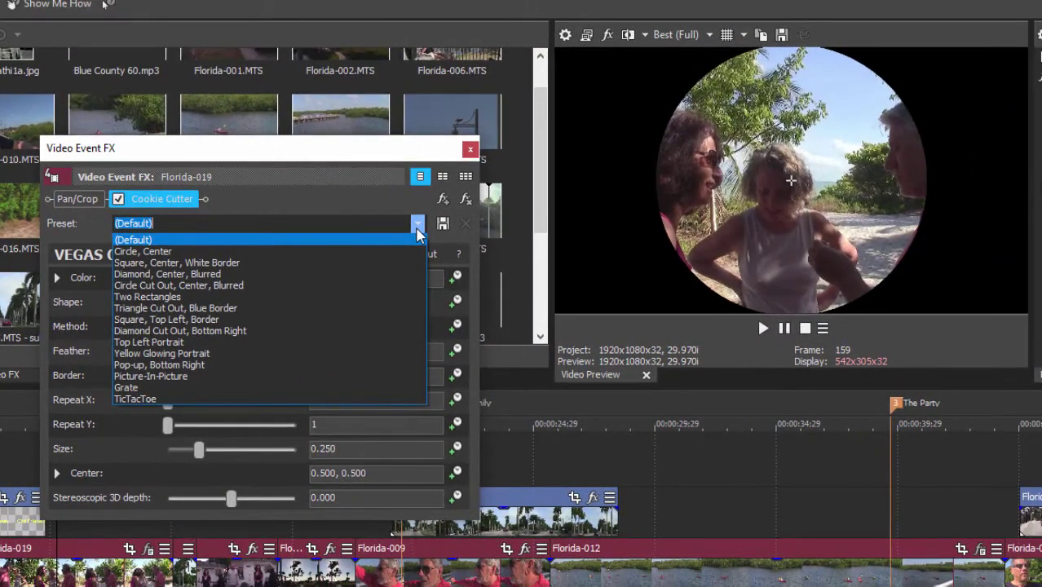
left_click(140, 262)
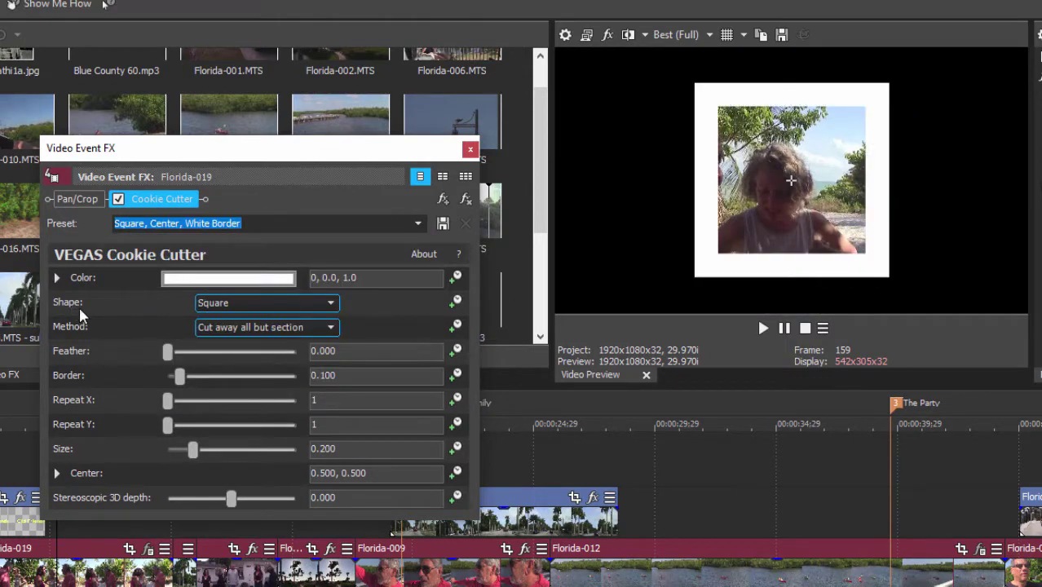
left_click(310, 222)
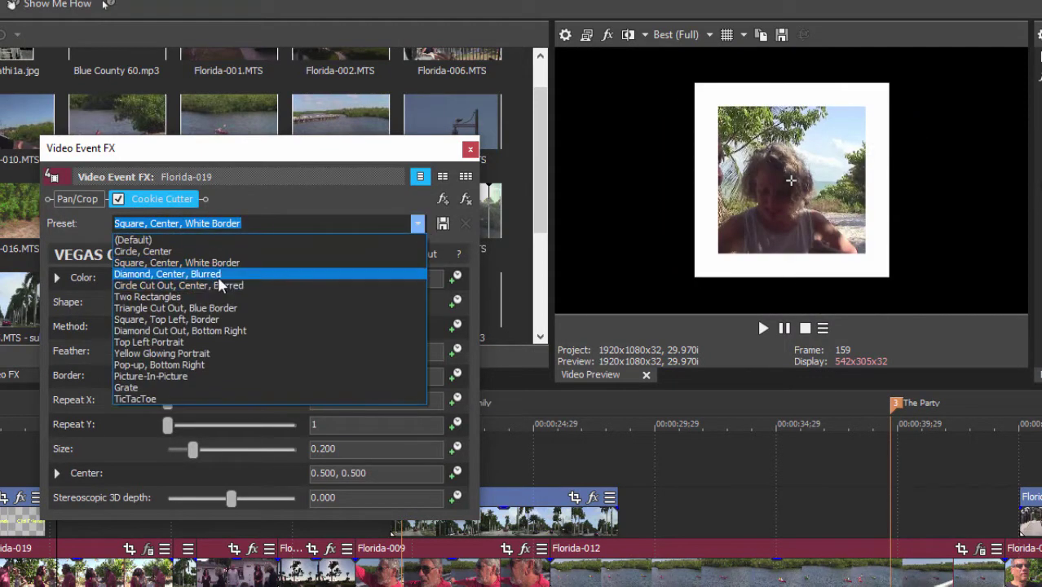
left_click(217, 278)
left_click(403, 225)
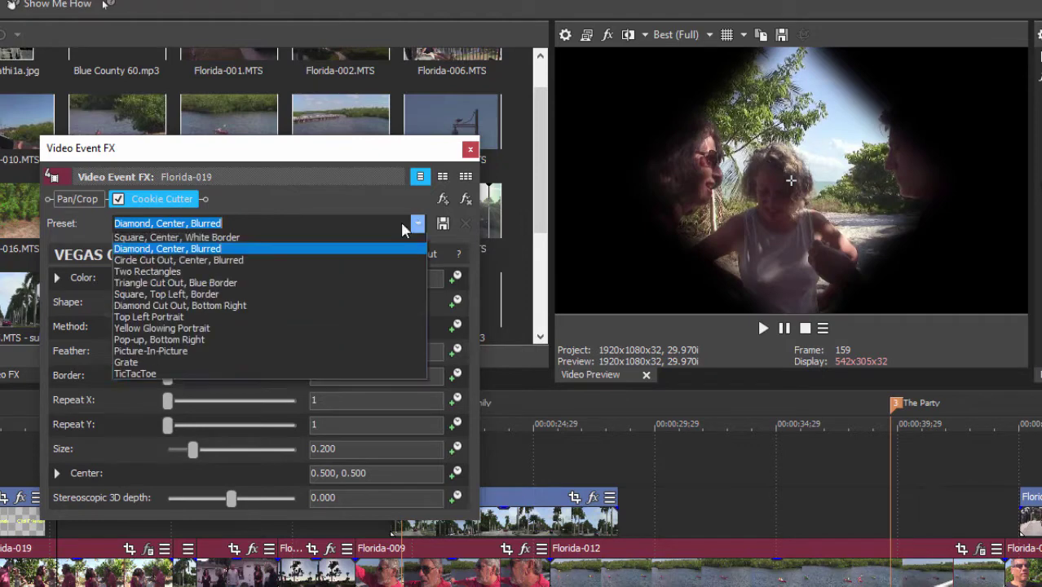
left_click(175, 303)
Try Diamond Cut Out and Yellow Glowing Portrait presets, settling on Picture-In-Picture
left_click(418, 225)
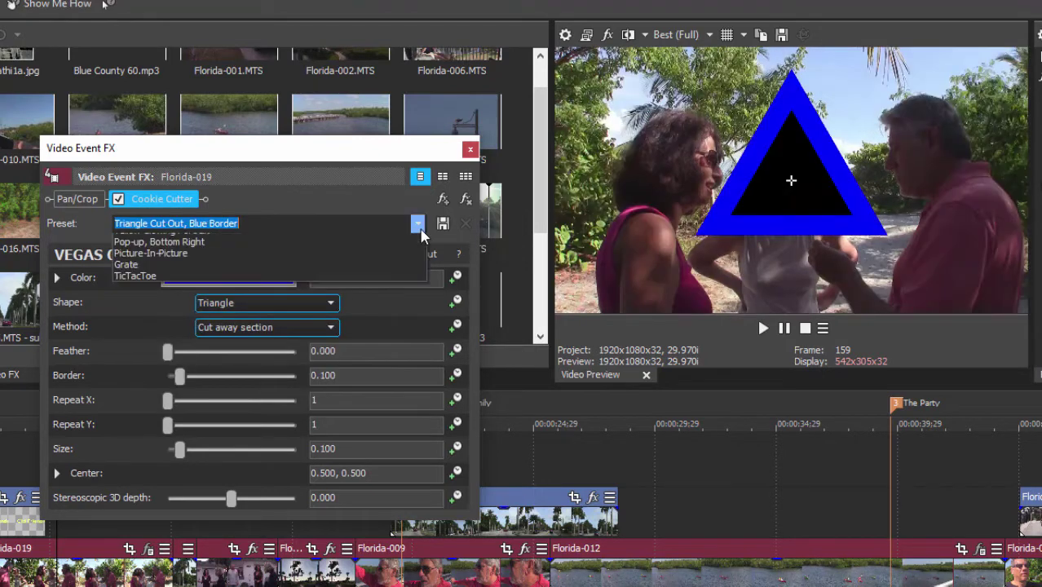
left_click(228, 326)
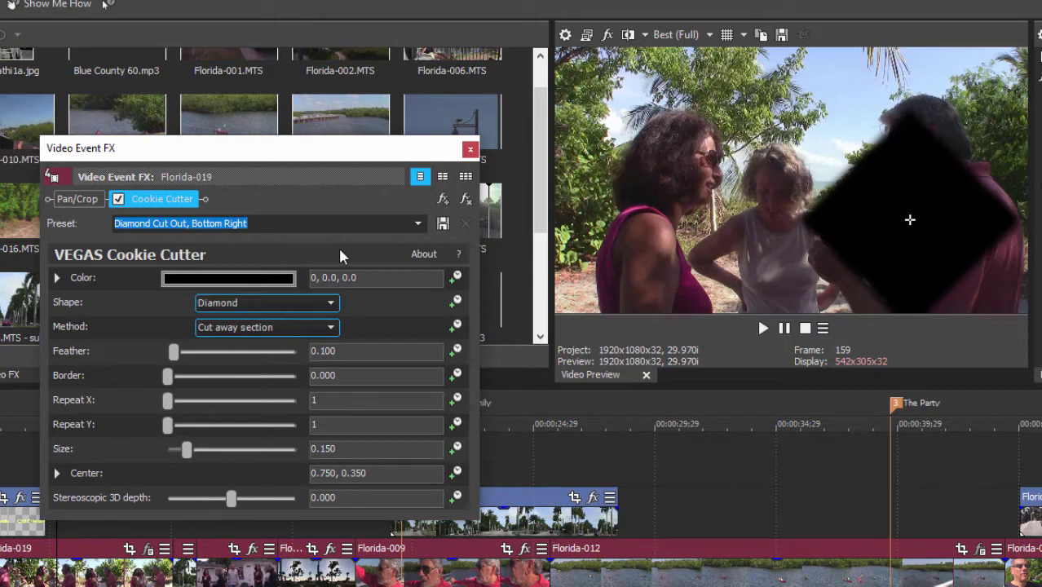
left_click(417, 223)
left_click(214, 354)
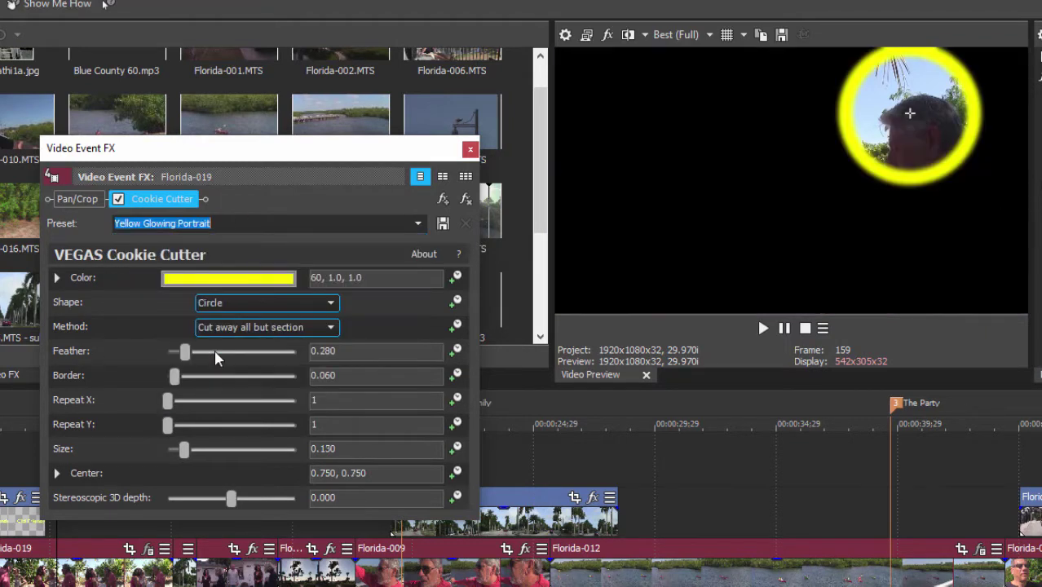
left_click(418, 224)
left_click(210, 378)
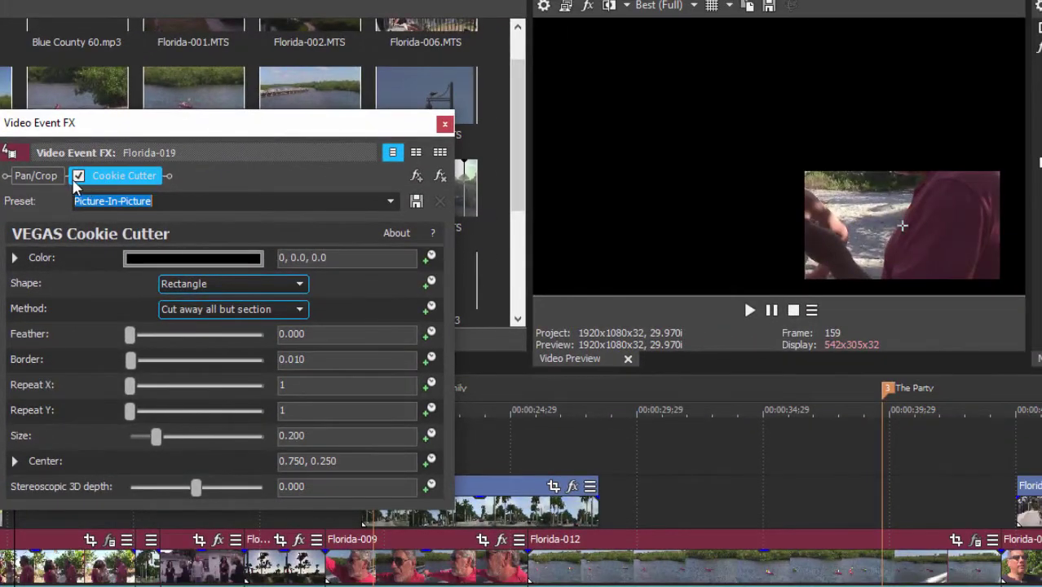
Toggle Cookie Cutter off and on to compare, then remove it from Florida-019
left_click(79, 178)
left_click(79, 178)
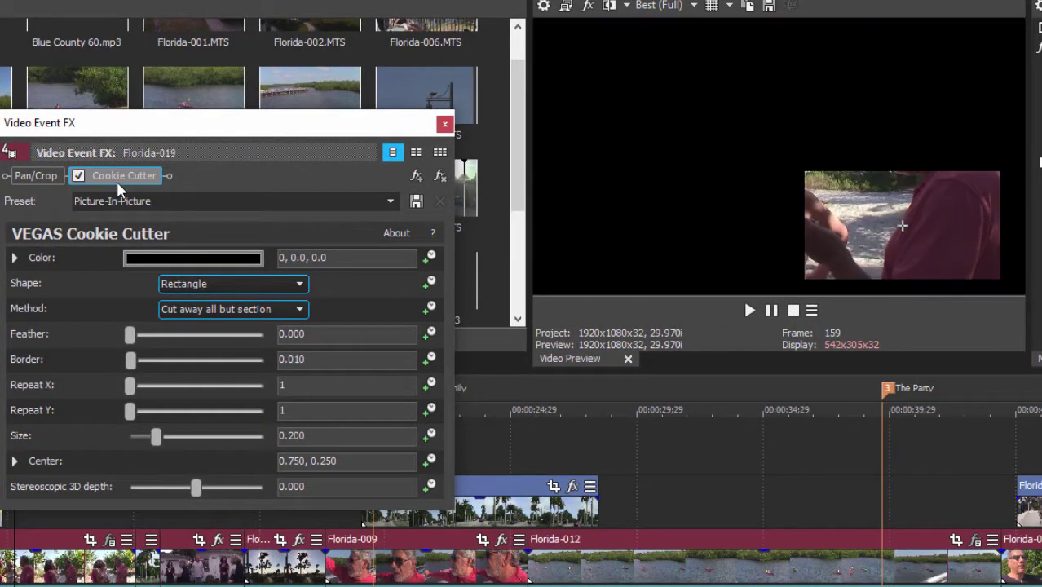
left_click(131, 176)
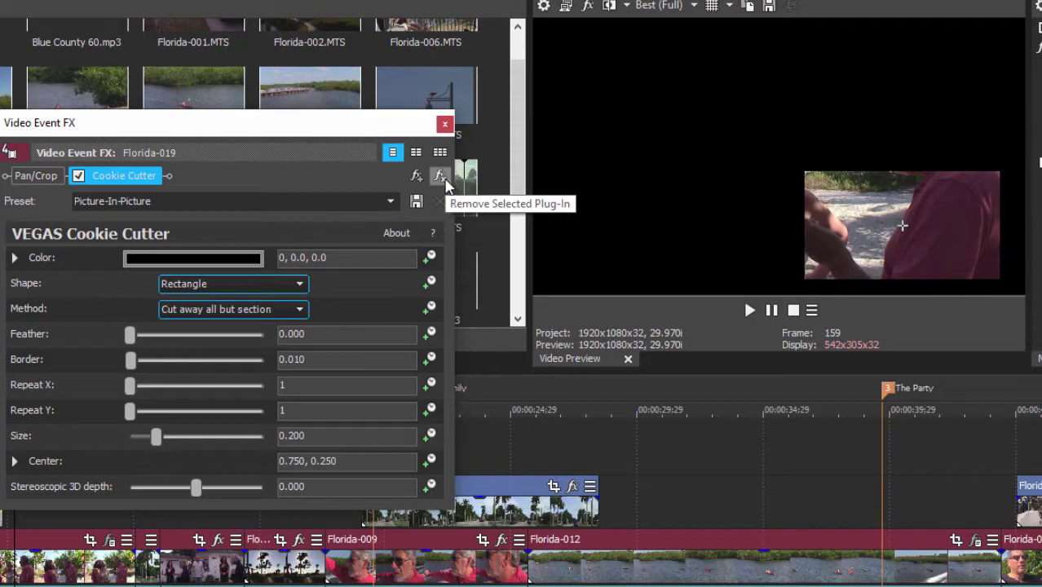
left_click(441, 177)
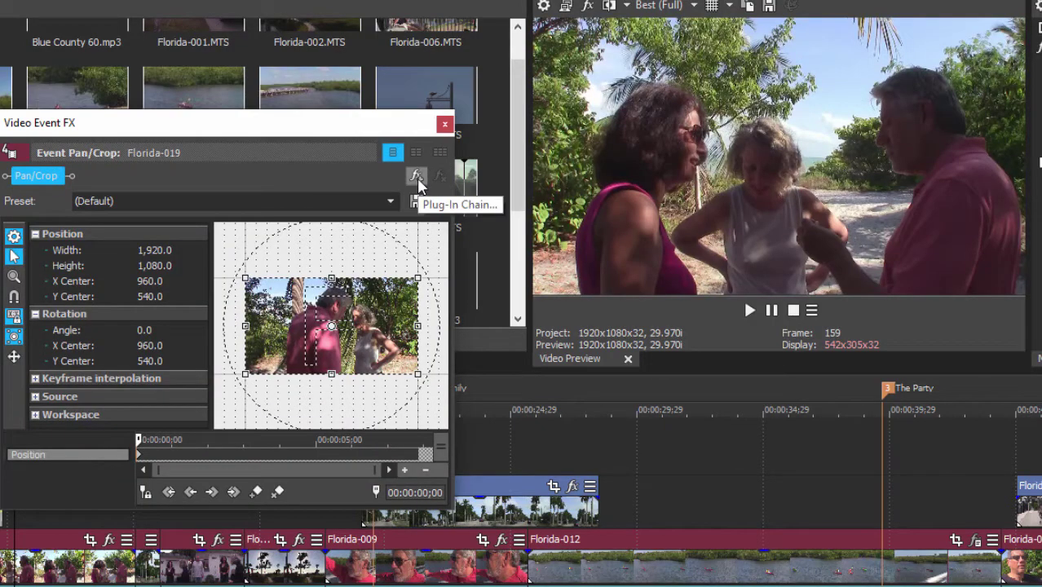
Add the Black and White effect to Florida-019
left_click(416, 177)
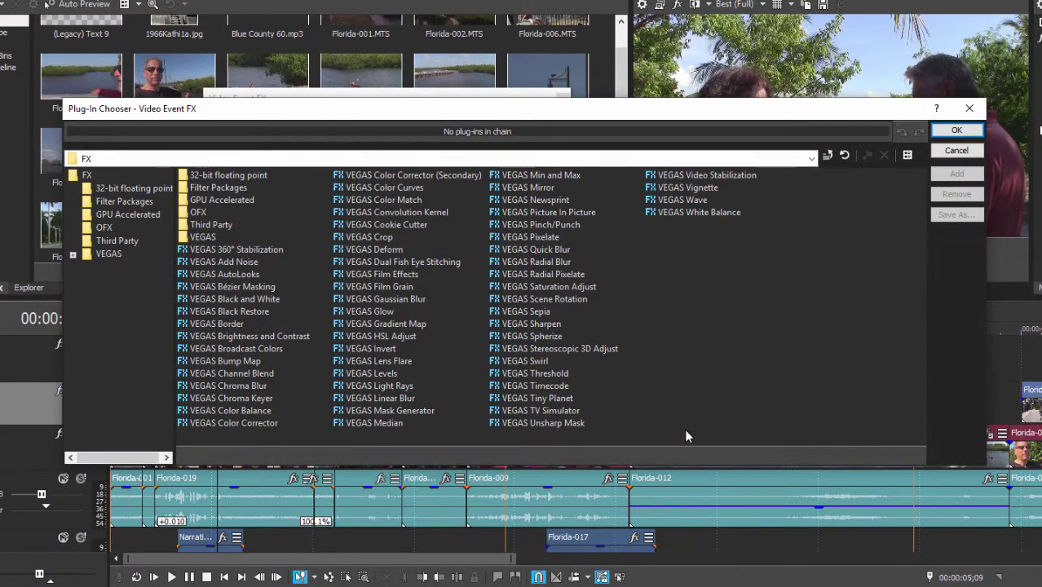
left_click(256, 301)
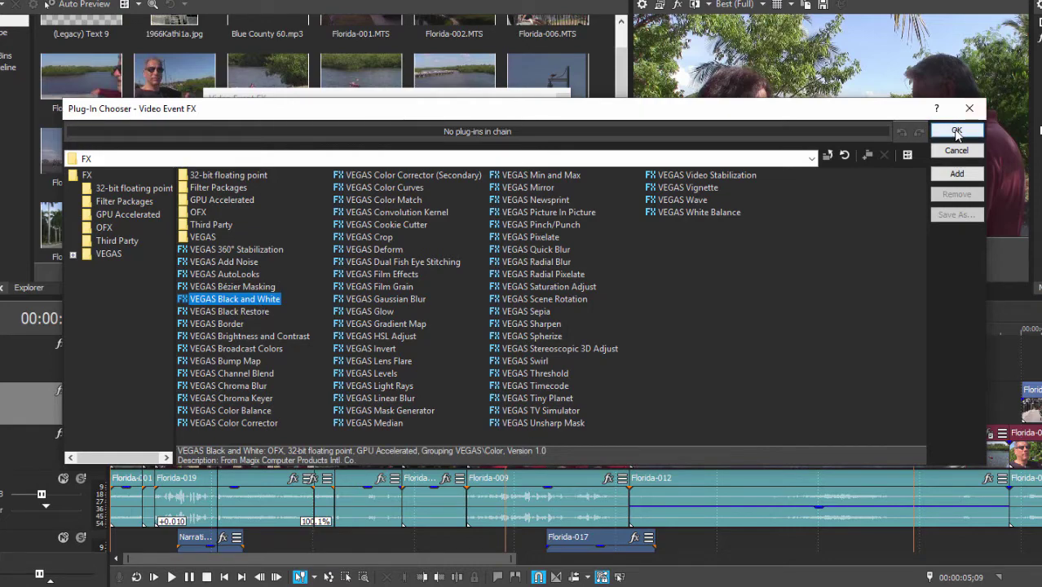
left_click(957, 133)
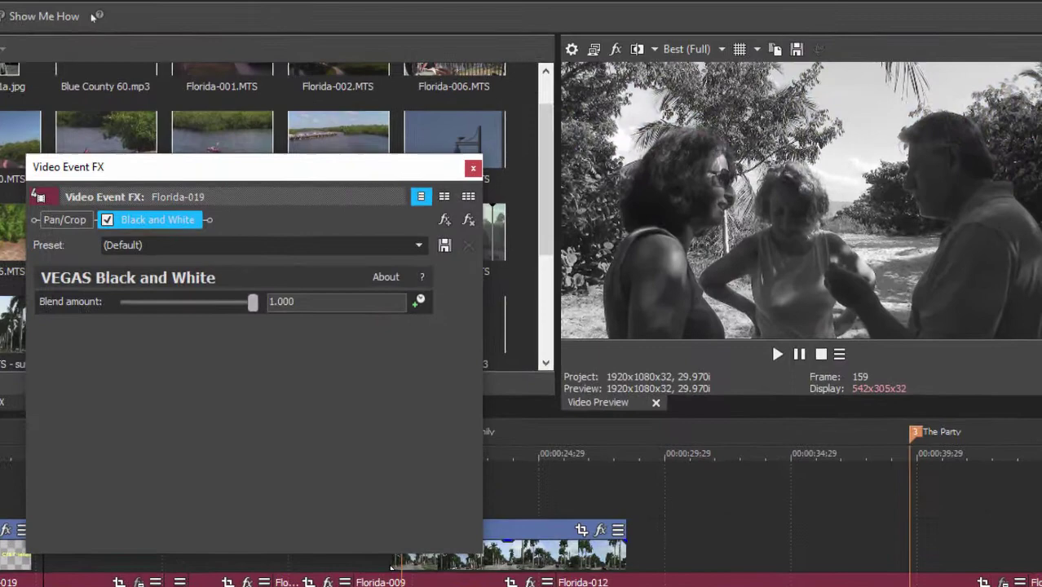
Keep the Black and White (Default) preset and test the Blend amount slider
mouse_move(321, 174)
left_mouse_down()
mouse_move(380, 68)
mouse_move(366, 44)
left_mouse_up()
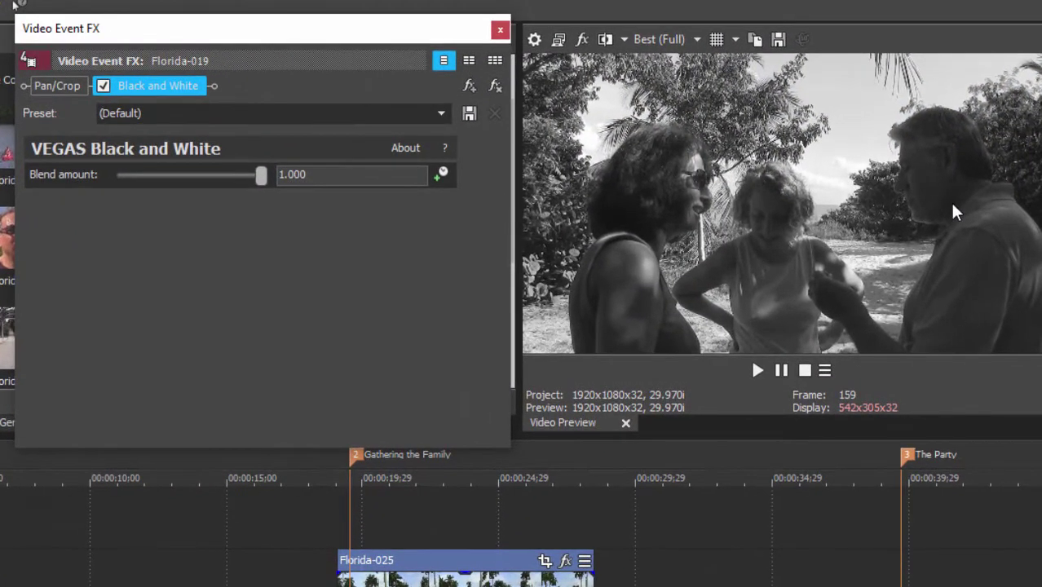
left_click(441, 113)
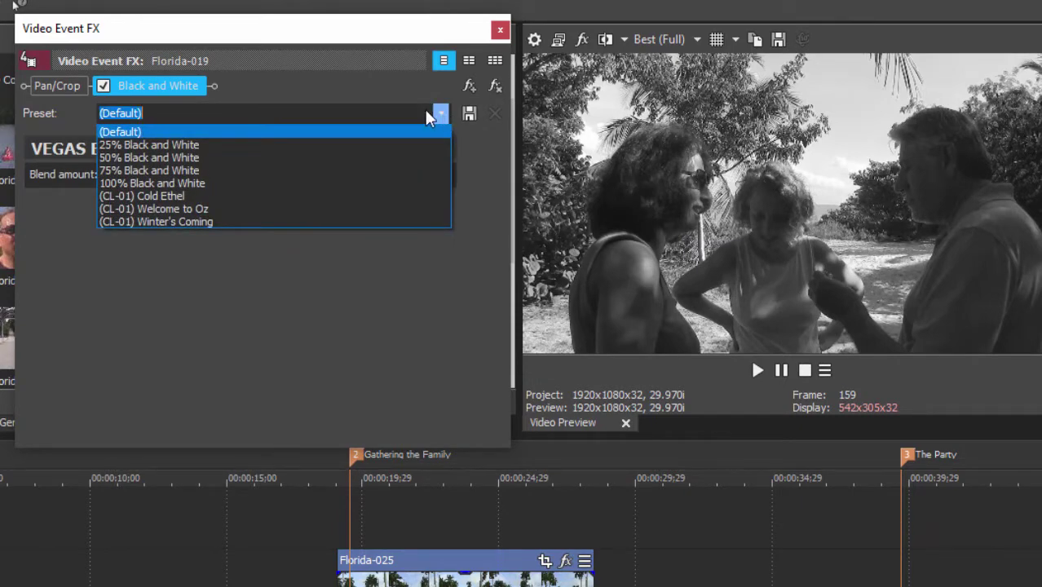
left_click(197, 319)
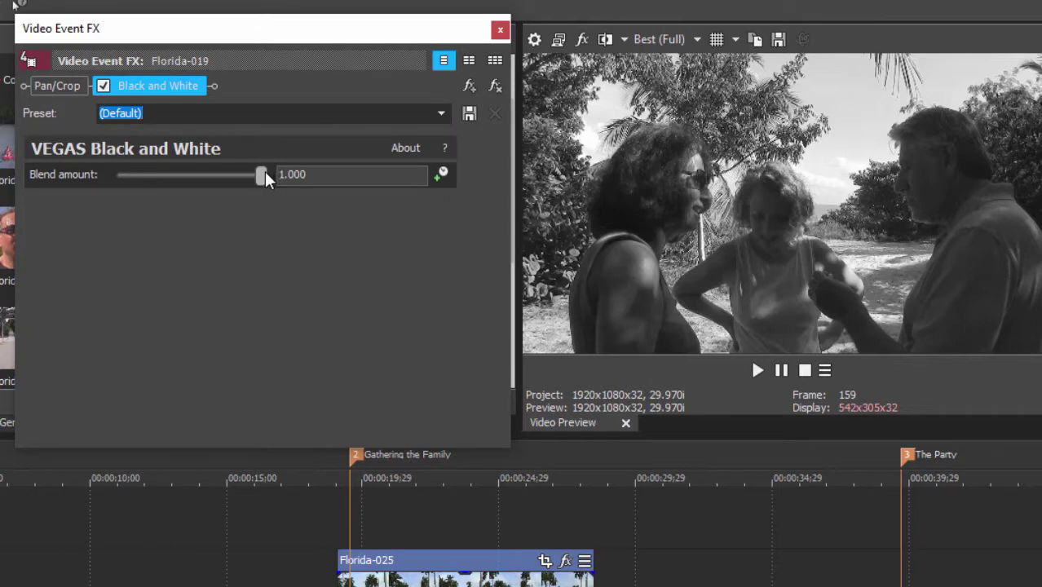
mouse_move(261, 174)
left_mouse_down()
mouse_move(121, 196)
mouse_move(273, 275)
left_mouse_up()
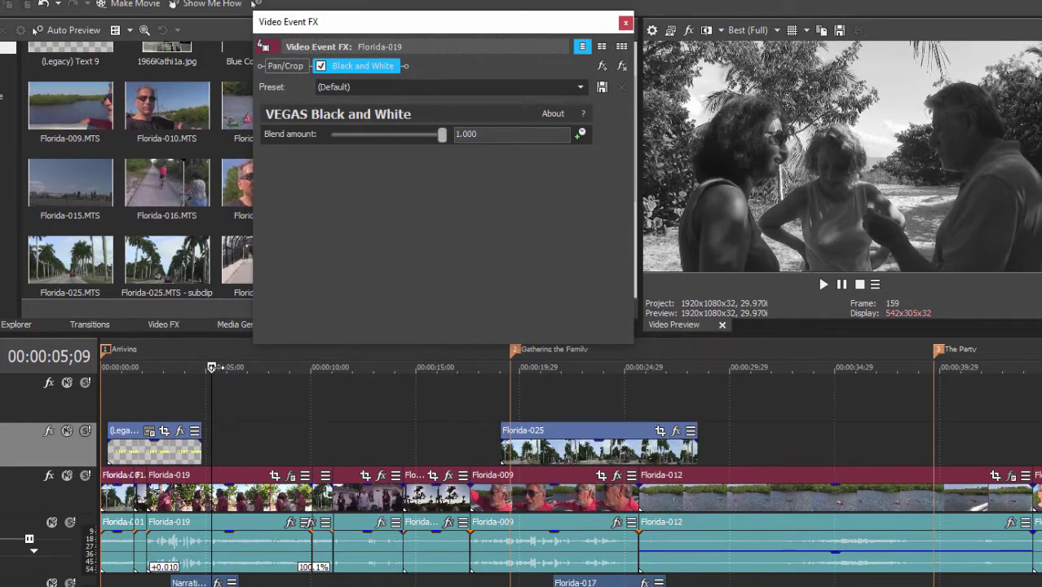
left_click_drag(211, 368, 154, 380)
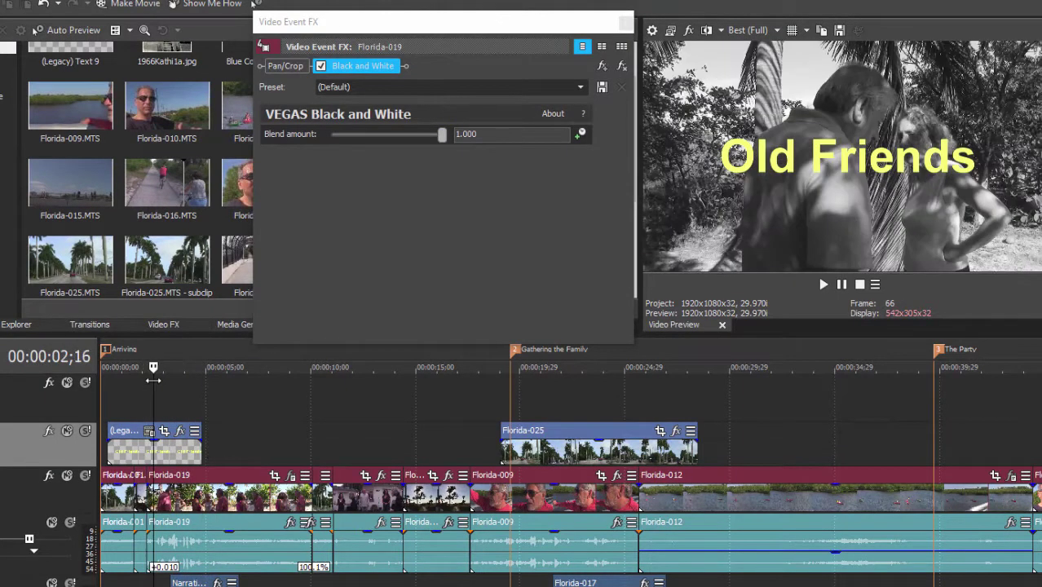
left_click_drag(154, 380, 153, 383)
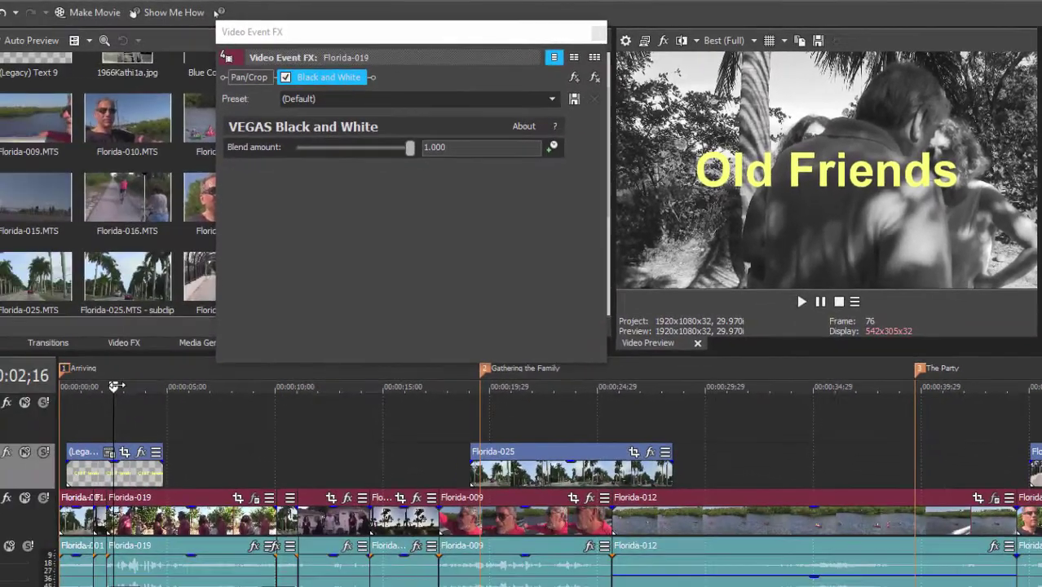
left_click_drag(122, 398, 152, 405)
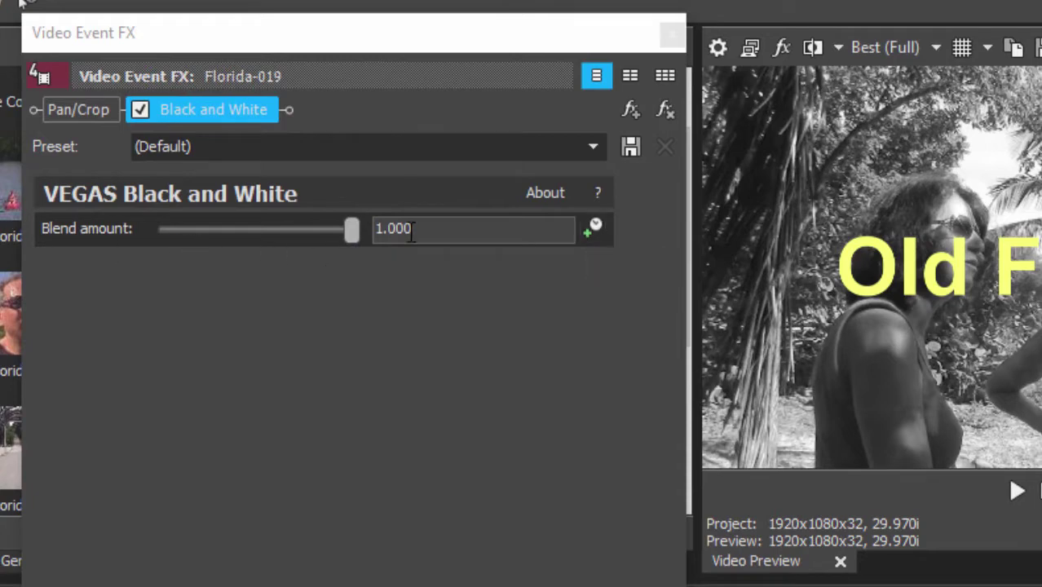
Animate Blend amount and sync the FX cursor to the timeline, near 00:00:02;05
left_click(593, 232)
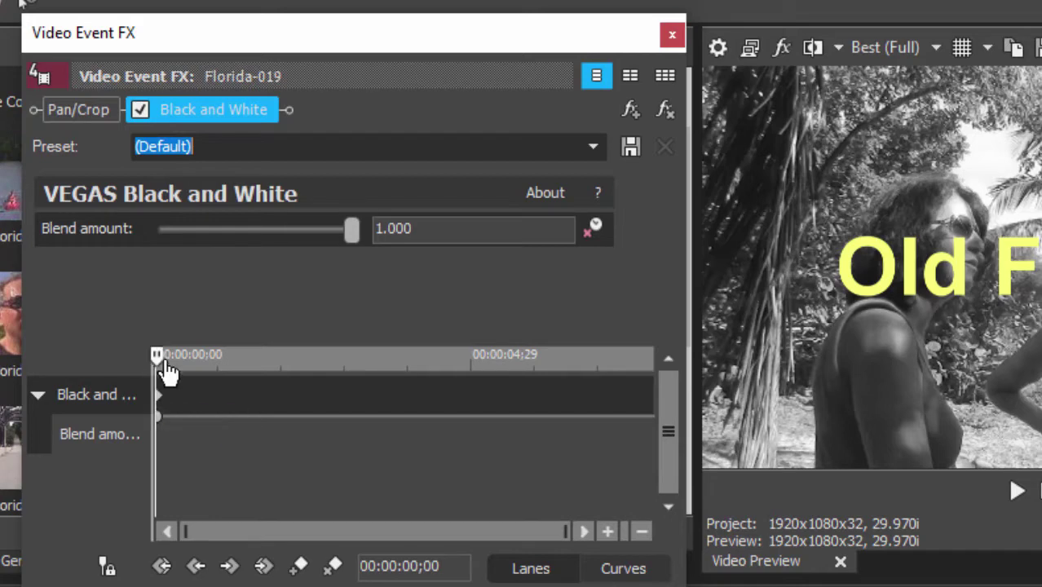
left_click_drag(164, 367, 179, 359)
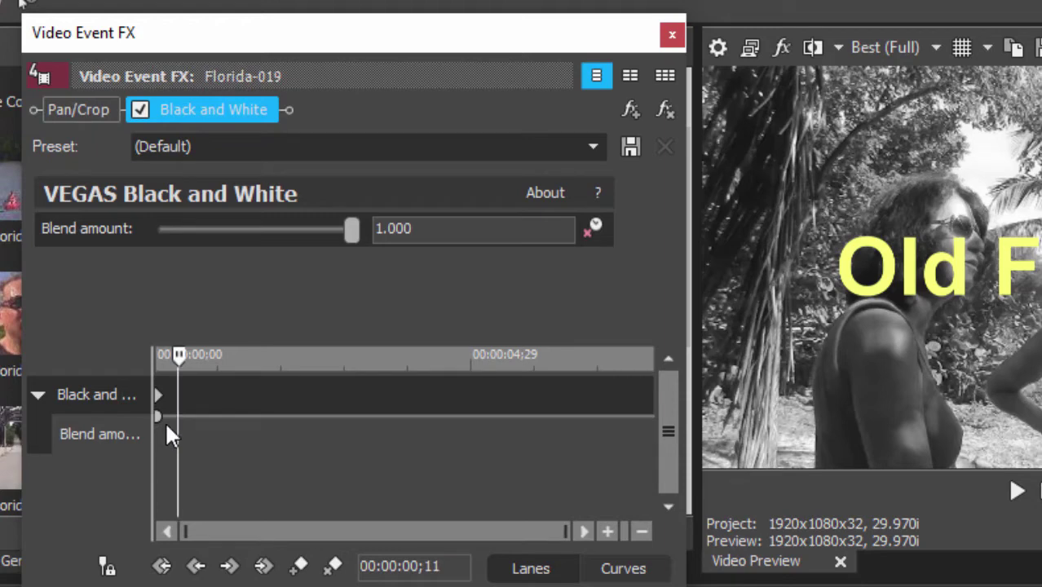
mouse_move(181, 355)
left_mouse_down()
mouse_move(281, 366)
mouse_move(155, 359)
left_mouse_up()
left_click(277, 359)
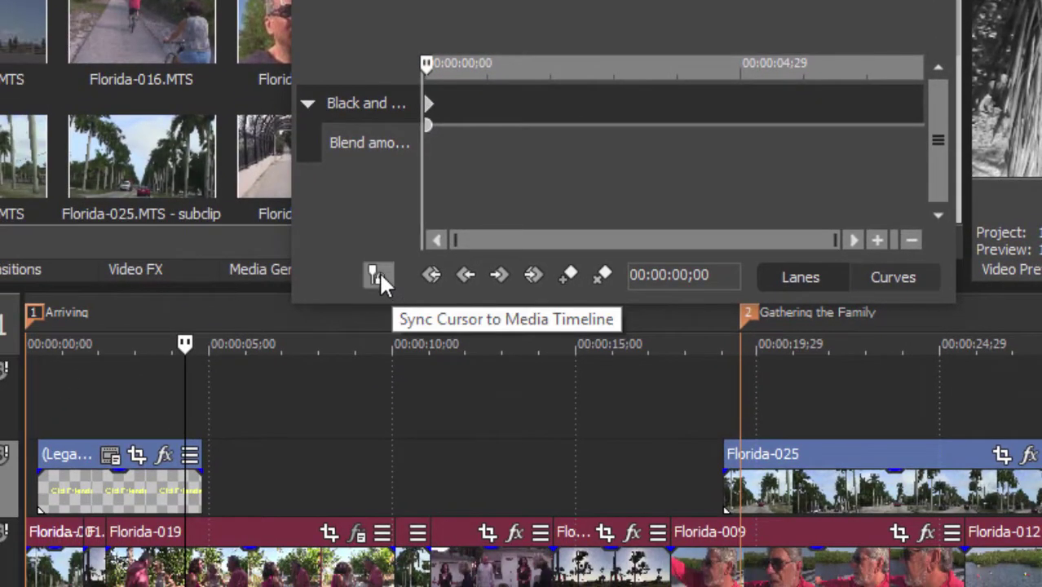
left_click(378, 270)
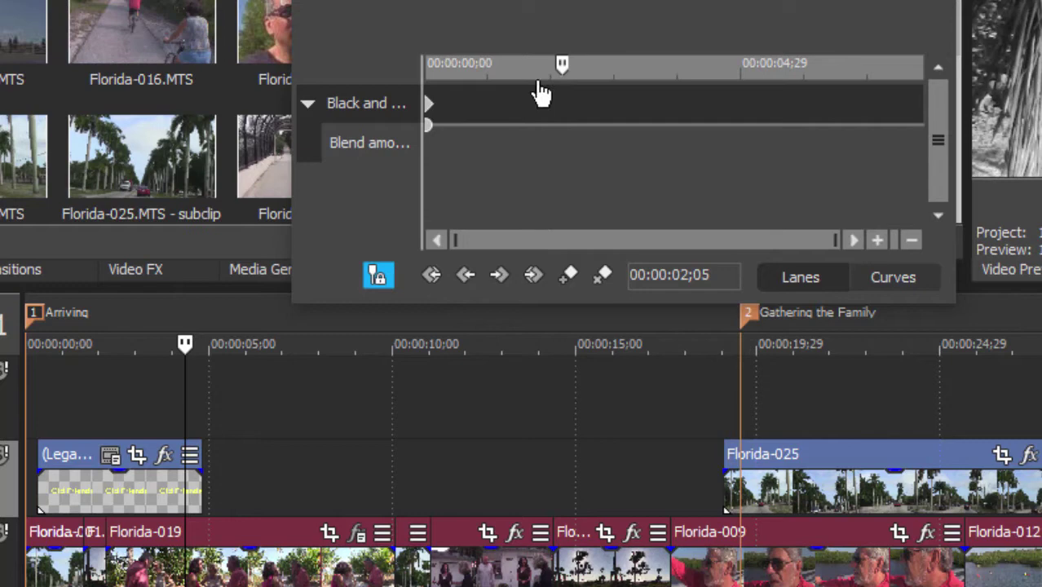
Keyframe Blend amount at 1.000 at 00:00:01;28 and 0.000 at 00:00:02;29
mouse_move(557, 73)
left_mouse_down()
mouse_move(511, 75)
mouse_move(437, 106)
mouse_move(544, 100)
left_mouse_up()
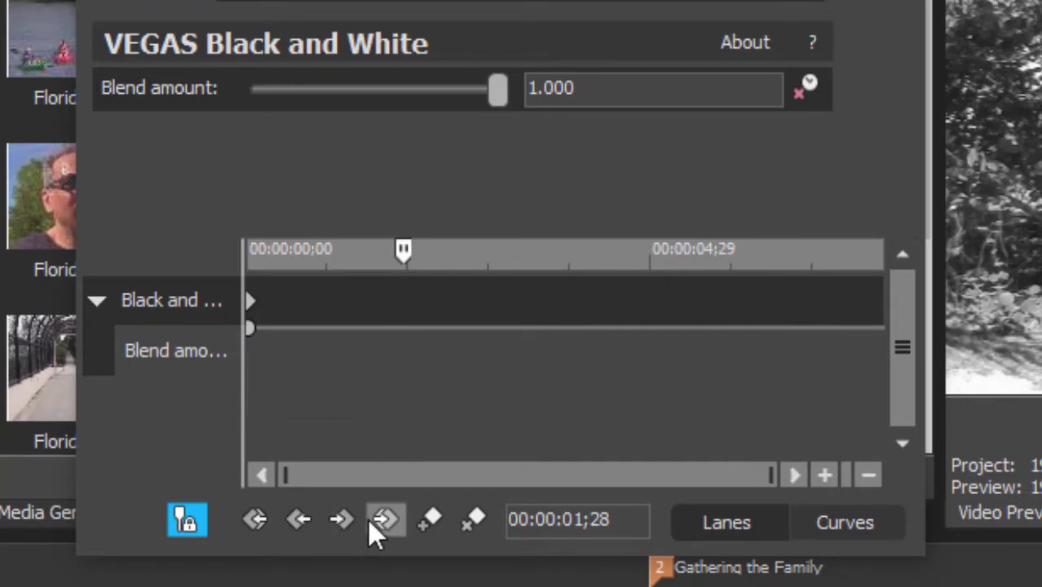
left_click(426, 511)
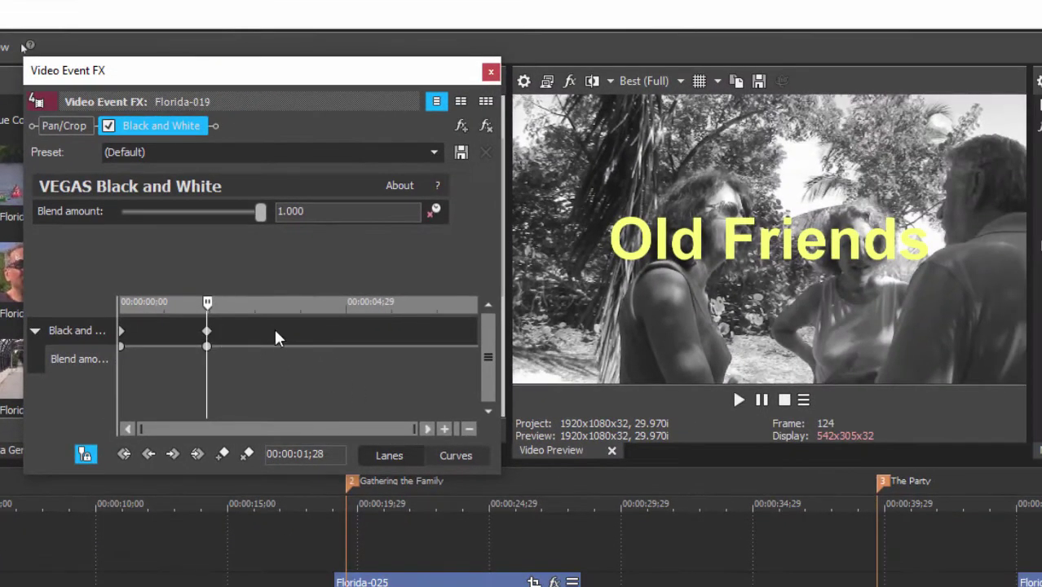
left_click_drag(210, 301, 247, 303)
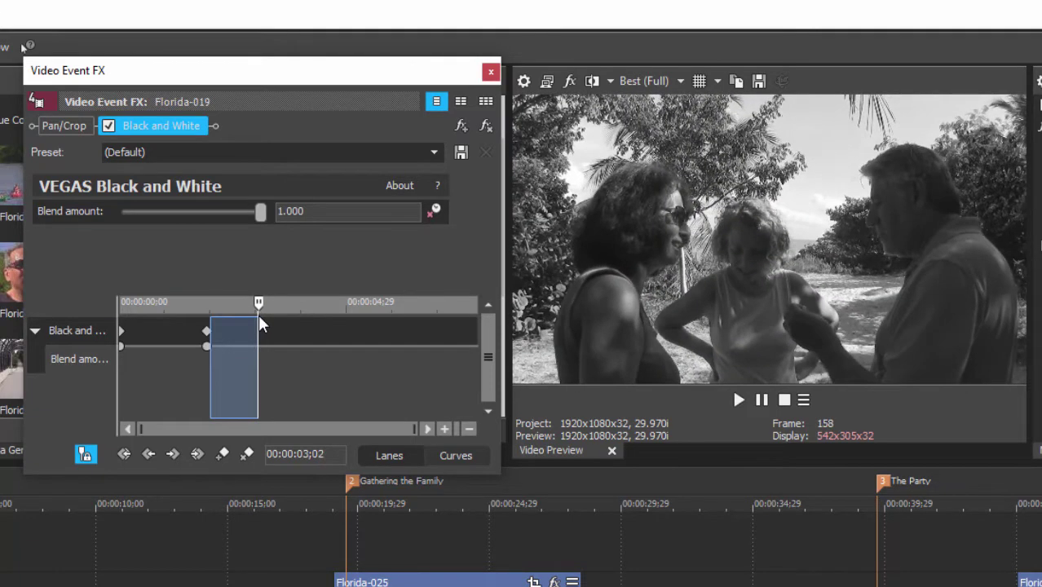
left_click_drag(247, 312, 253, 314)
left_click(253, 313)
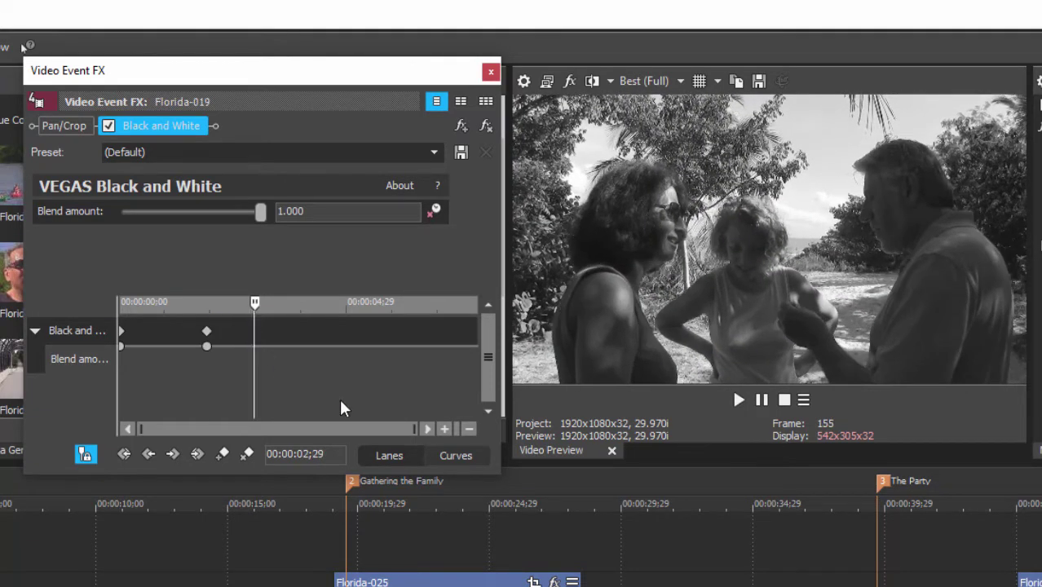
left_click(260, 212)
left_click_drag(259, 212, 29, 211)
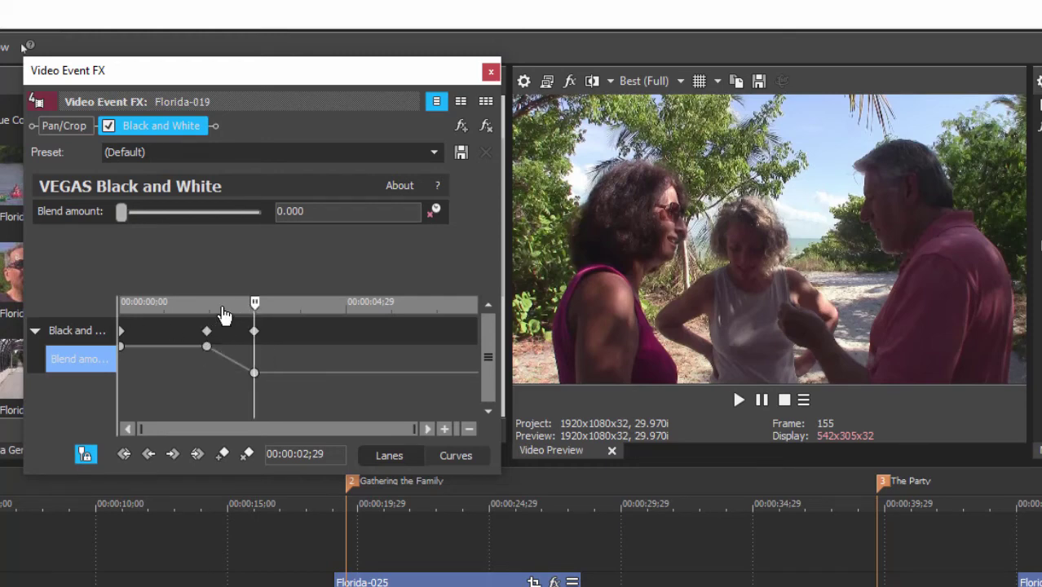
left_click_drag(224, 309, 121, 303)
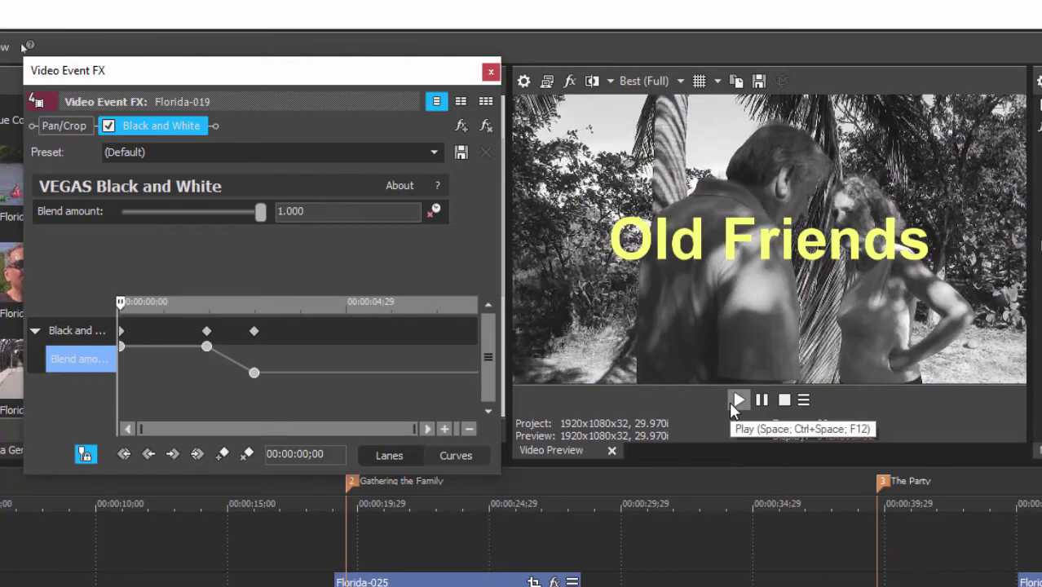
left_click(730, 401)
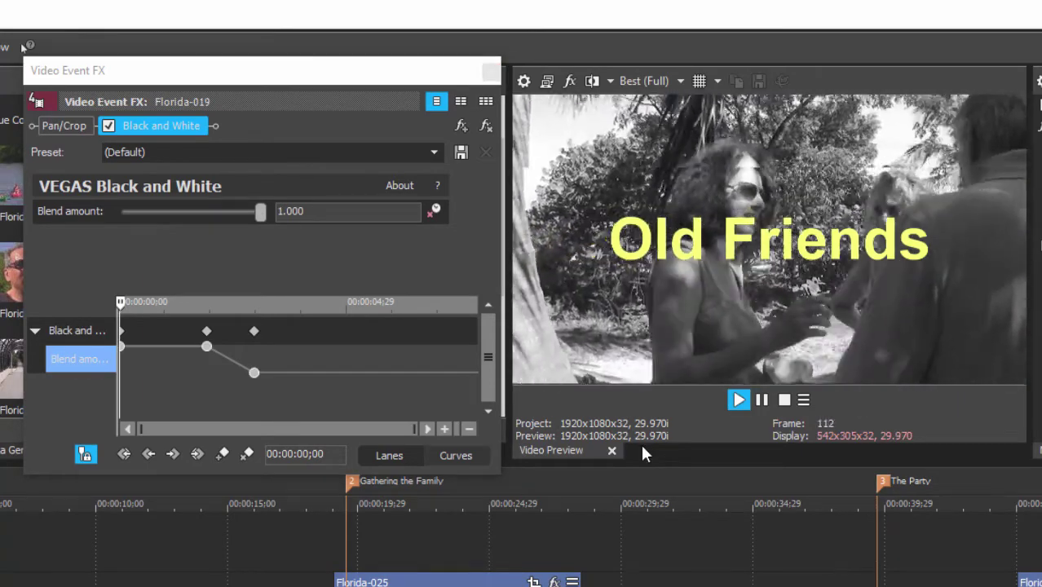